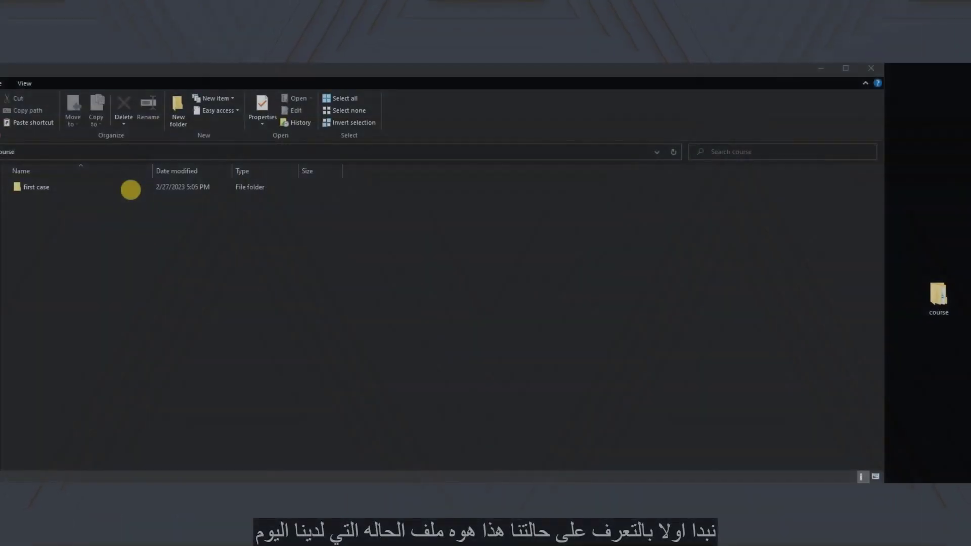
Open the first case folder and copy both jaw scans, LowerJaw and UpperJaw
{"action": "double_click", "coordinate": [131, 187]}
{"action": "left_click_drag", "start_coordinate": [135, 243], "coordinate": [140, 198]}
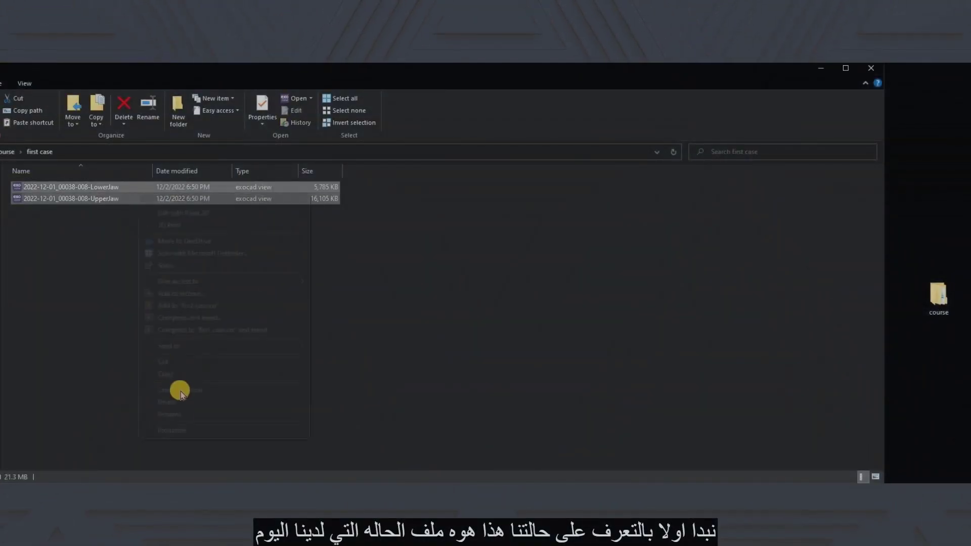
{"action": "key", "text": "shift+F10"}
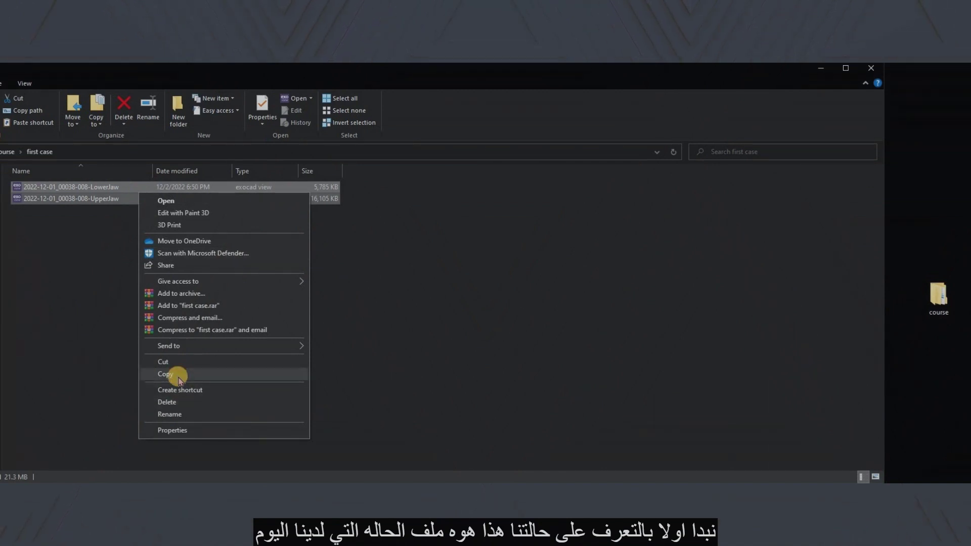
{"action": "left_click", "coordinate": [179, 375]}
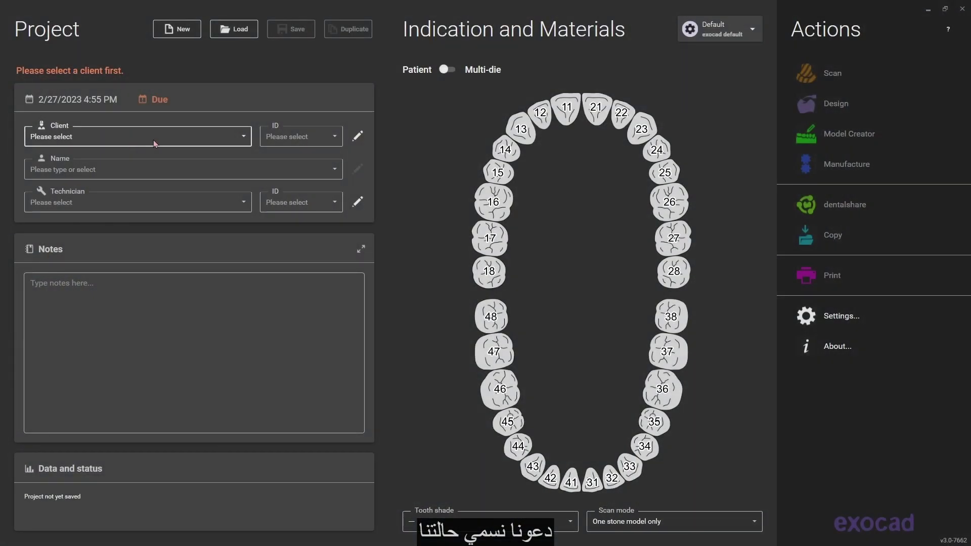
Fill in the project's client, set the project name to test, and choose the technician
{"action": "left_click", "coordinate": [151, 138]}
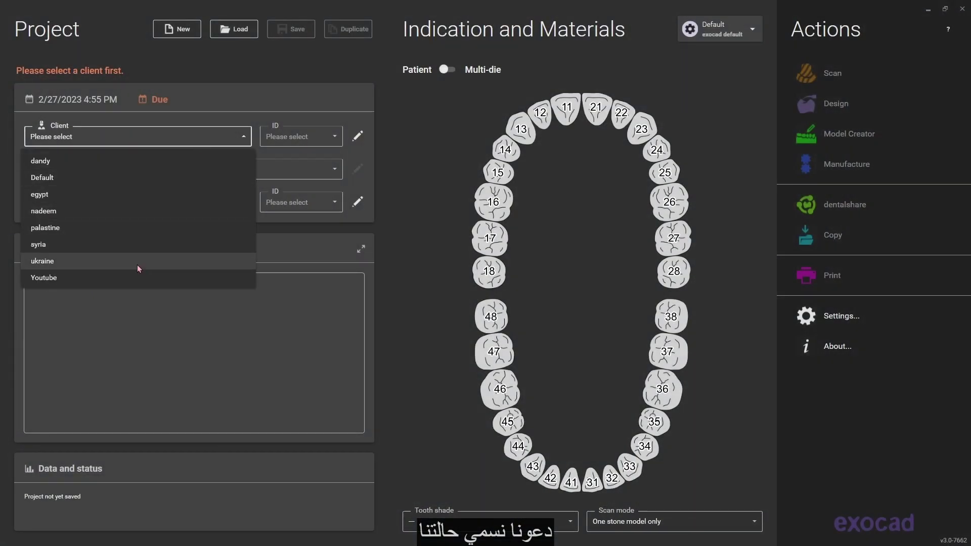
{"action": "left_click", "coordinate": [138, 278]}
{"action": "left_click", "coordinate": [130, 170]}
{"action": "left_click", "coordinate": [129, 187]}
{"action": "left_click", "coordinate": [129, 201]}
{"action": "left_click", "coordinate": [129, 223]}
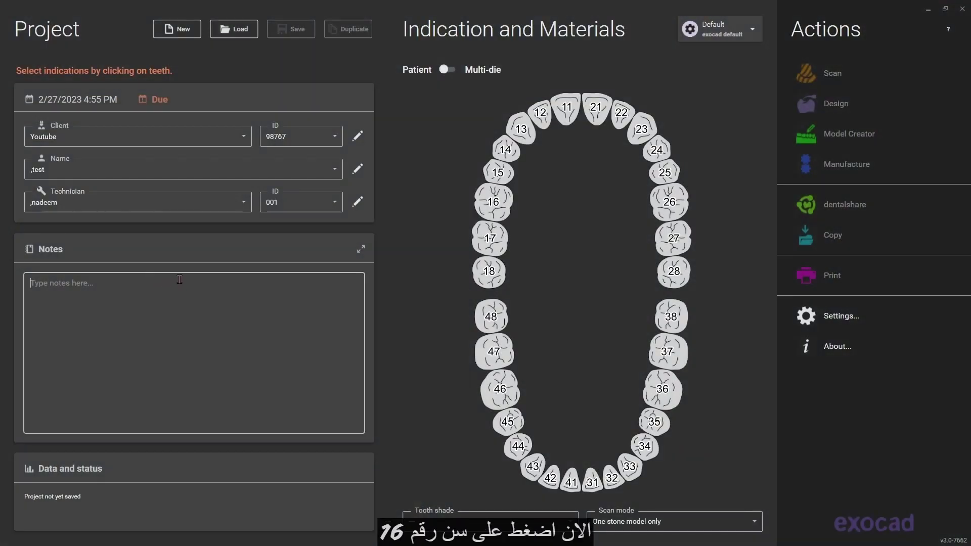
Make tooth 16 an anatomic crown in Zirconia Multilayer
{"action": "left_click", "coordinate": [491, 211]}
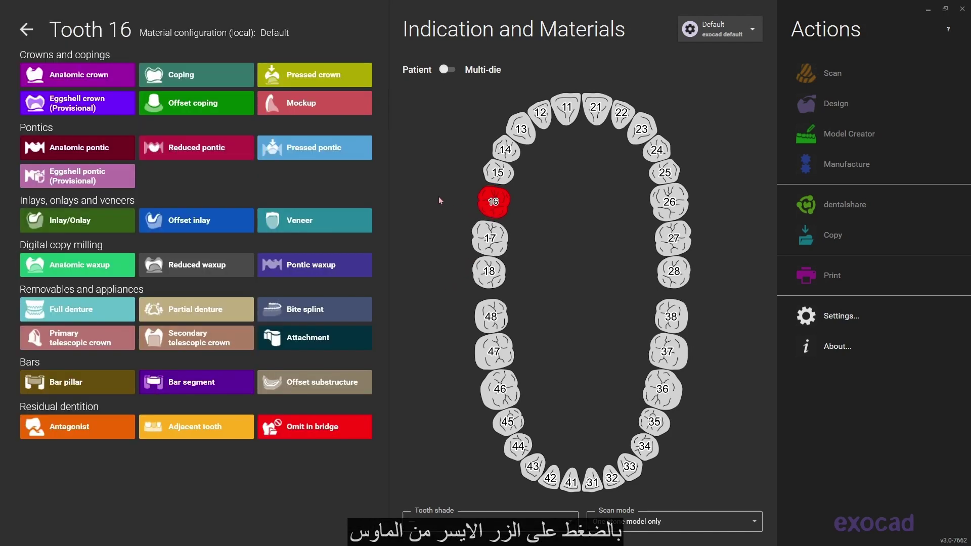
{"action": "left_click", "coordinate": [51, 80]}
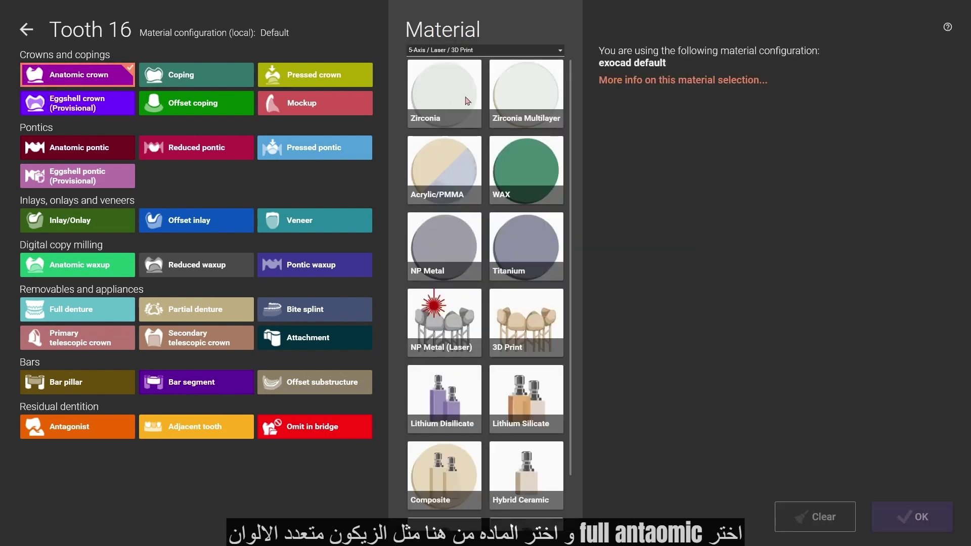
{"action": "left_click", "coordinate": [538, 106]}
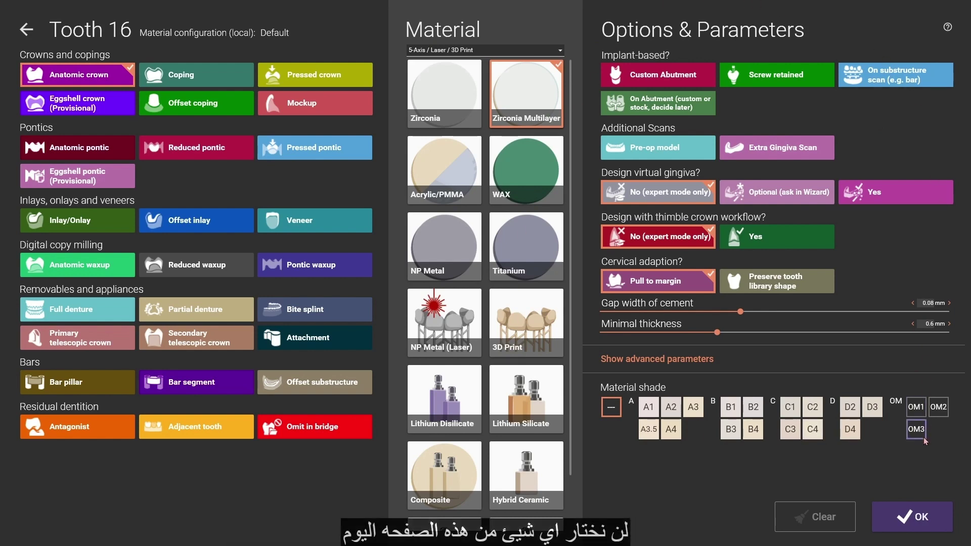
{"action": "left_click", "coordinate": [908, 516]}
Mark teeth 17 and 15 as adjacent teeth, then copy the two jaw scan files
{"action": "left_click", "coordinate": [490, 238]}
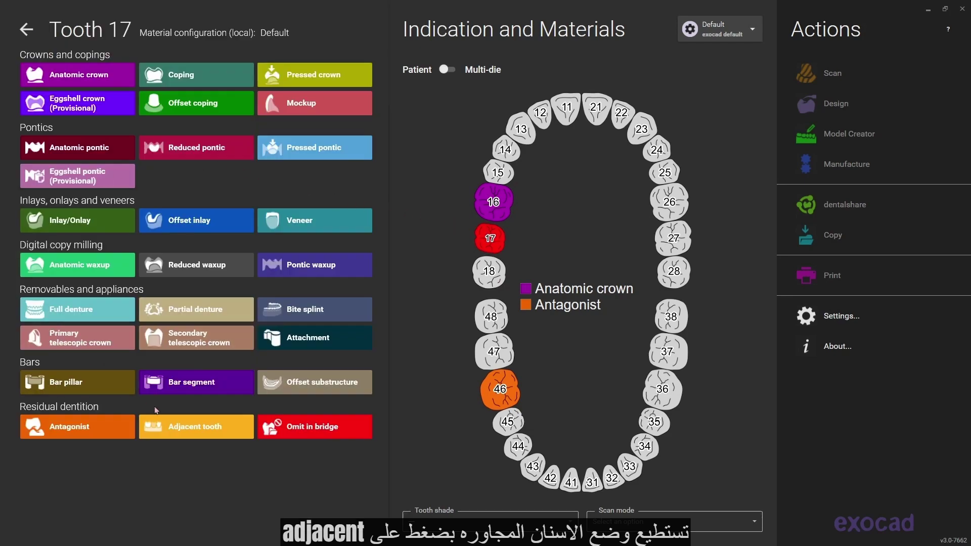
{"action": "left_click", "coordinate": [193, 424]}
{"action": "left_click", "coordinate": [913, 516]}
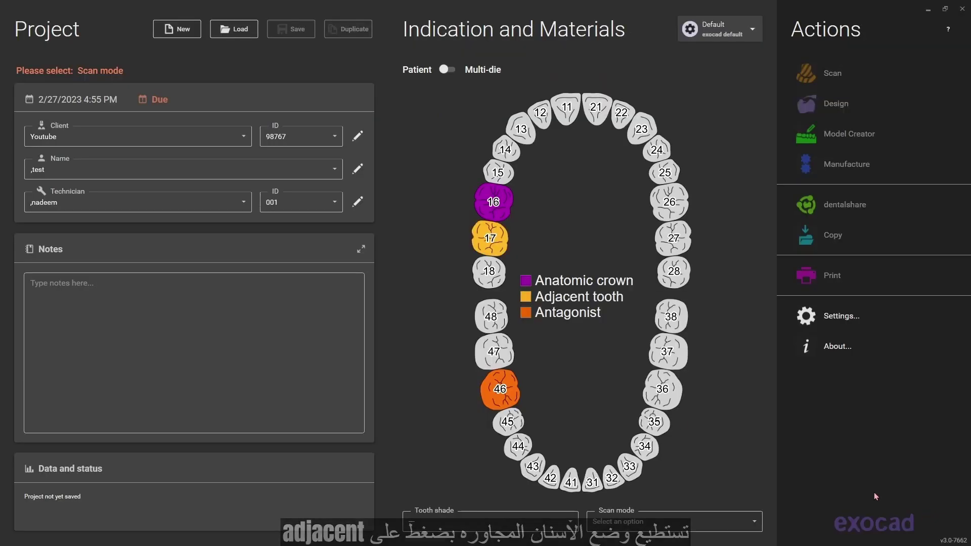
{"action": "left_click", "coordinate": [499, 173]}
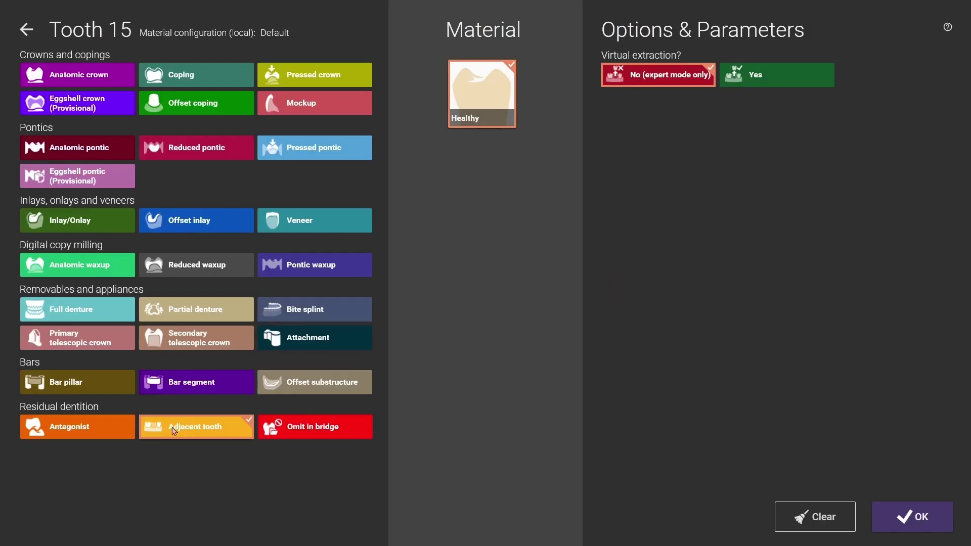
{"action": "left_click", "coordinate": [888, 520]}
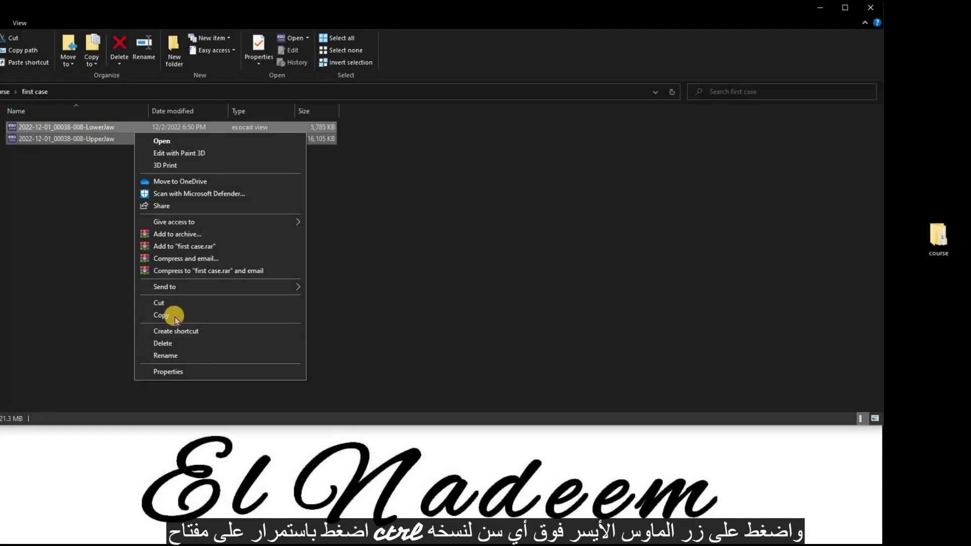
{"action": "left_click", "coordinate": [172, 317]}
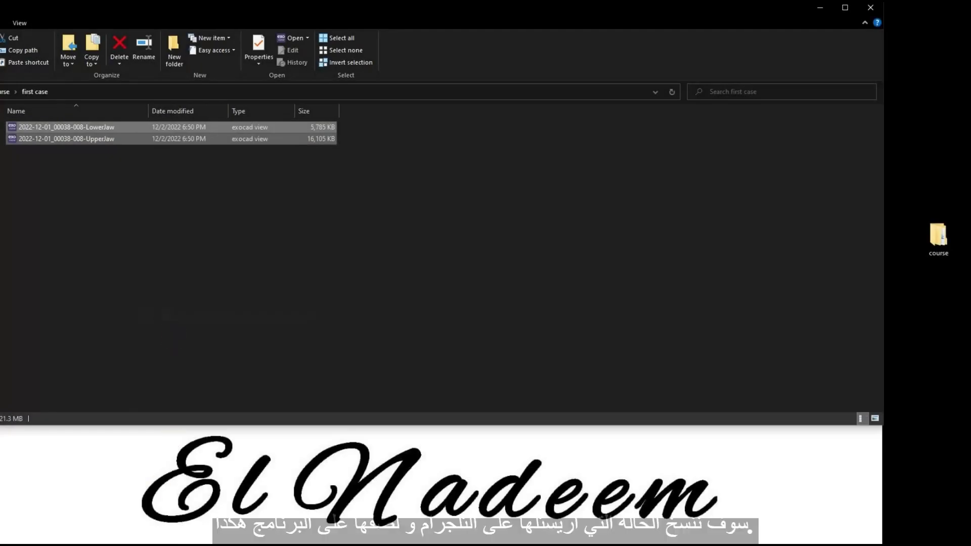
Open the new case's data folder and paste both jaw scans into it
{"action": "key", "text": "super"}
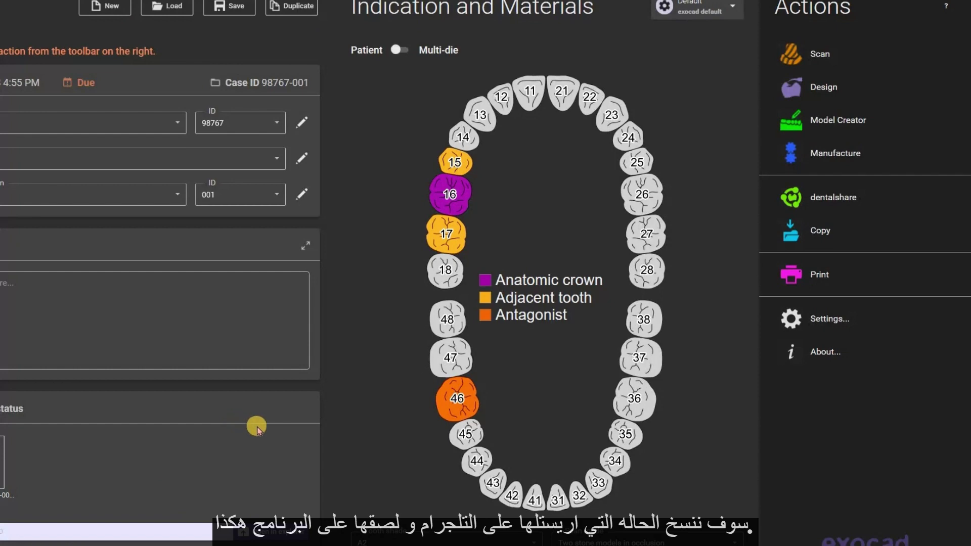
{"action": "left_click", "coordinate": [309, 414]}
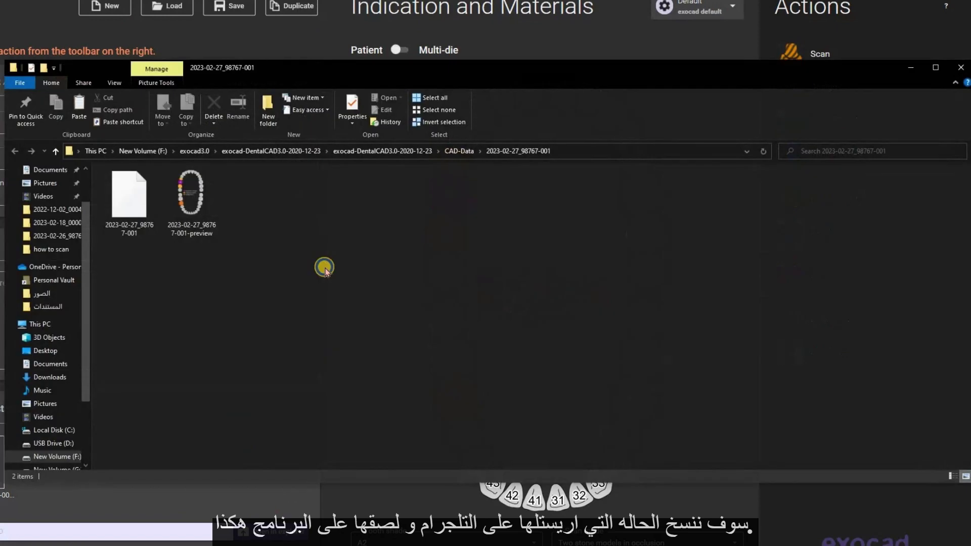
{"action": "right_click", "coordinate": [330, 338]}
{"action": "left_click", "coordinate": [344, 334]}
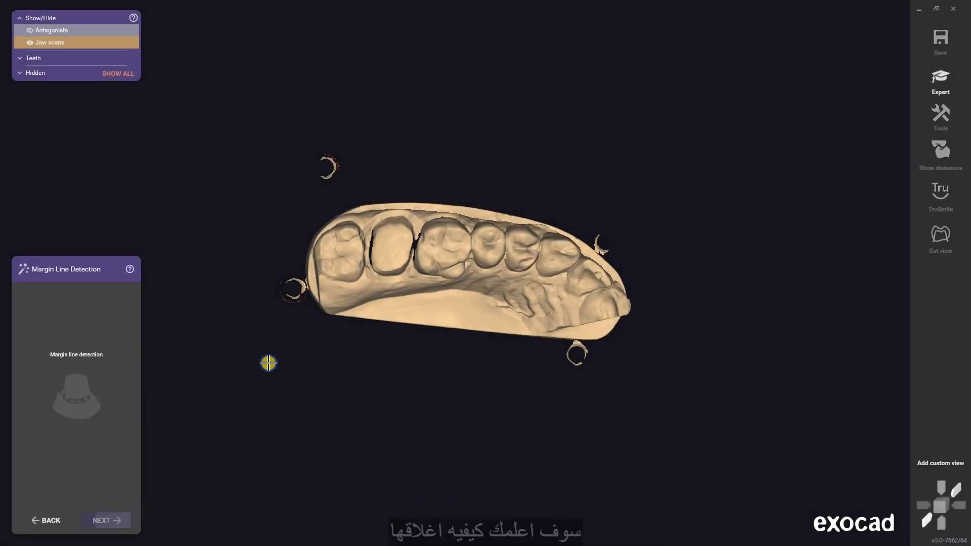
In Expert mode, use Edit Mesh to close the holes beside the tooth 16 preparation
{"action": "left_click", "coordinate": [939, 89]}
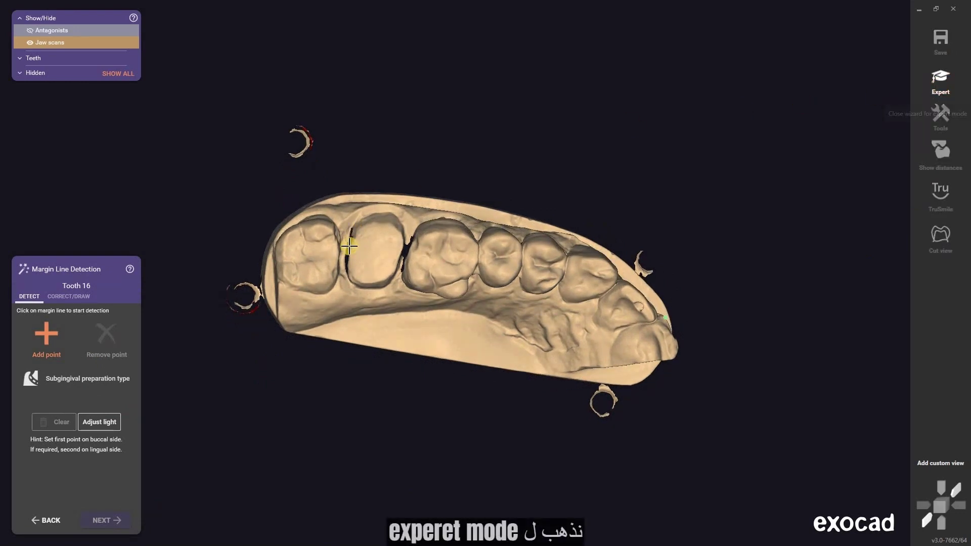
{"action": "right_click", "coordinate": [378, 331]}
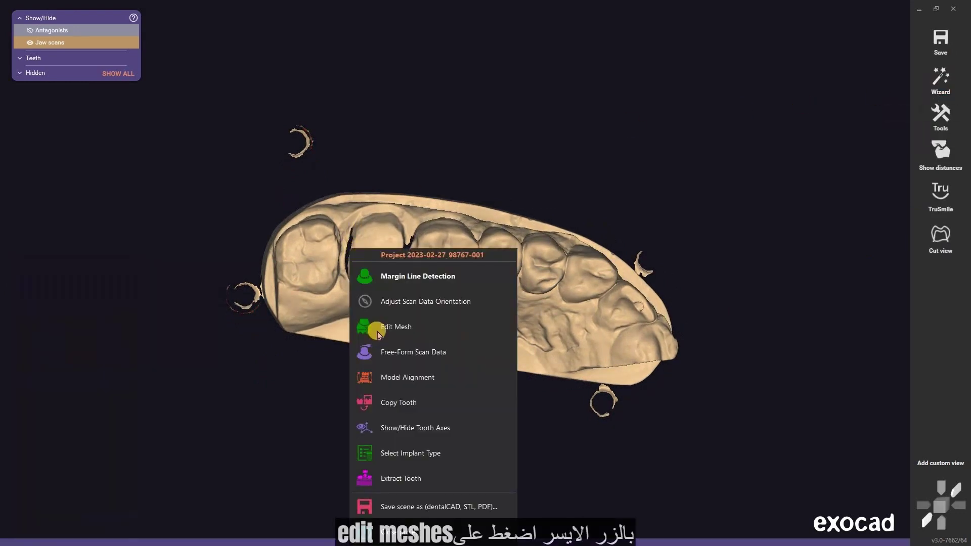
{"action": "left_click", "coordinate": [388, 326]}
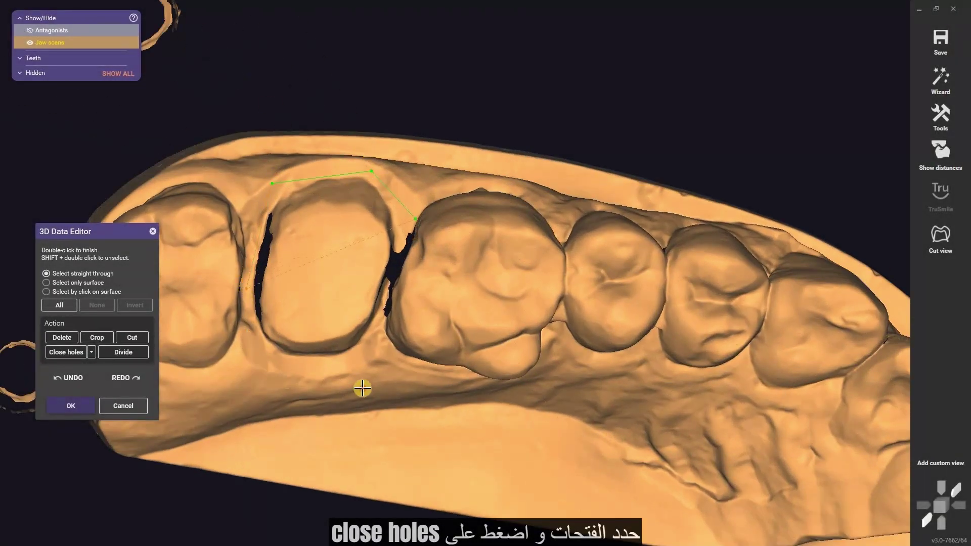
{"action": "double_click", "coordinate": [426, 219]}
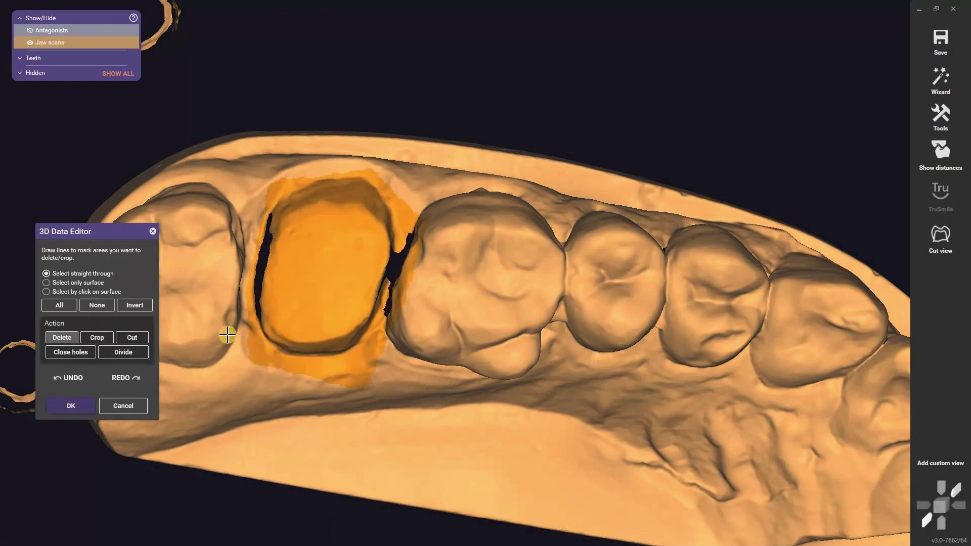
{"action": "left_click", "coordinate": [71, 405]}
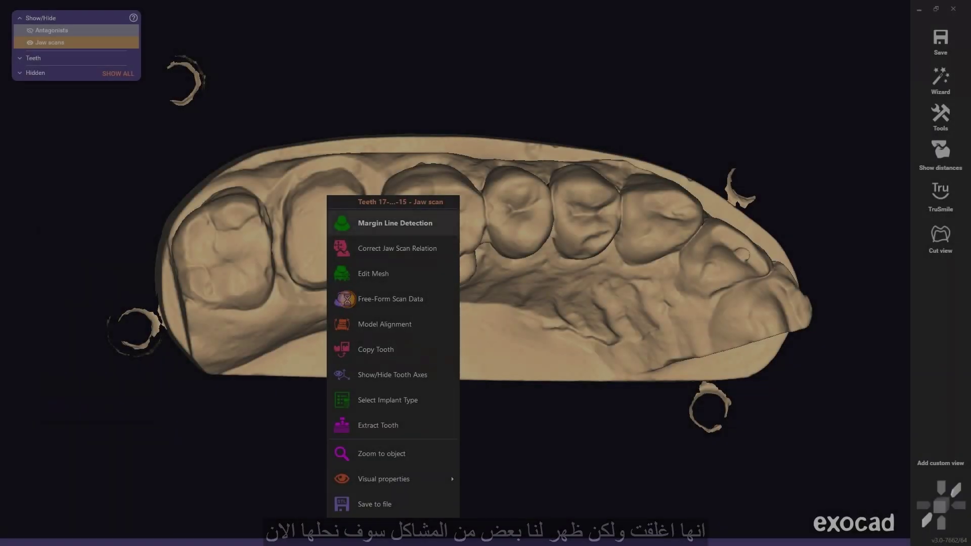
Switch to free-form sculpting with the add/remove material brush on the jaw scan
{"action": "left_click", "coordinate": [347, 299]}
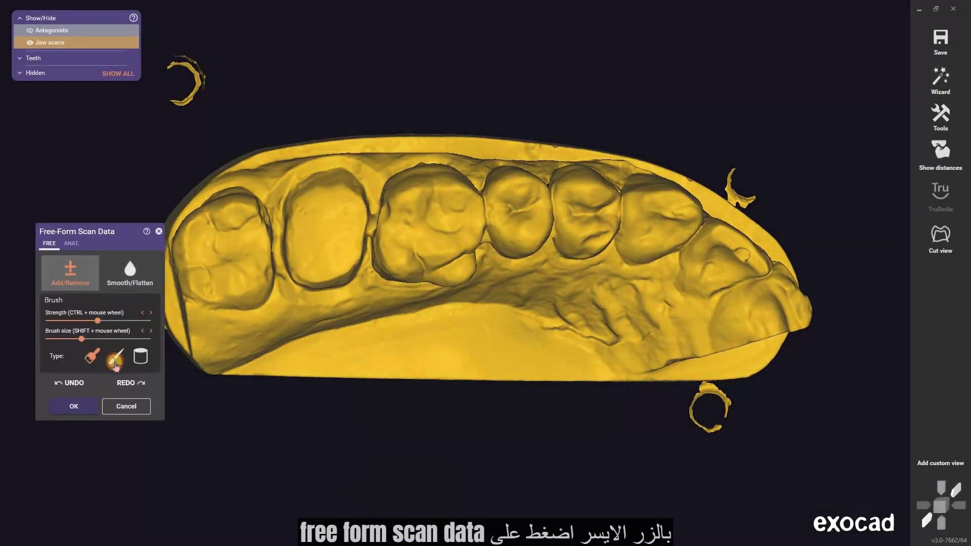
{"action": "scroll", "coordinate": [363, 236], "scroll_direction": "up", "scroll_amount": 5}
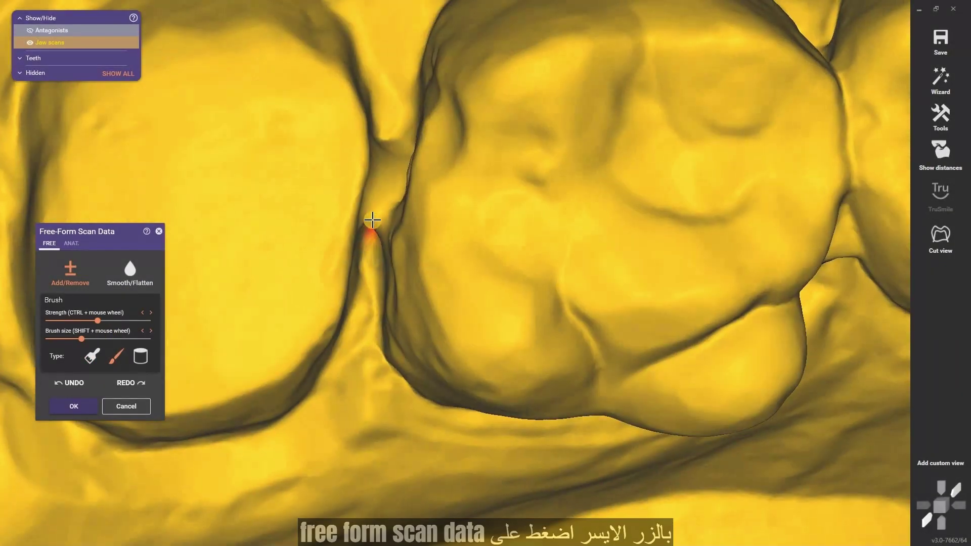
{"action": "left_click", "coordinate": [53, 272]}
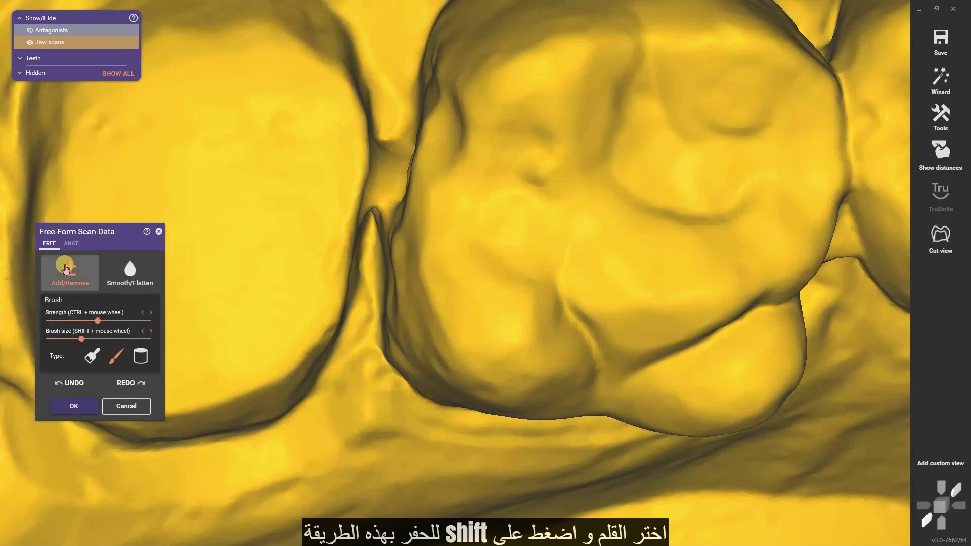
{"action": "scroll", "coordinate": [375, 205], "scroll_direction": "up", "scroll_amount": 2, "text": "shift"}
{"action": "scroll", "coordinate": [380, 195], "scroll_direction": "up", "scroll_amount": 5, "text": "shift"}
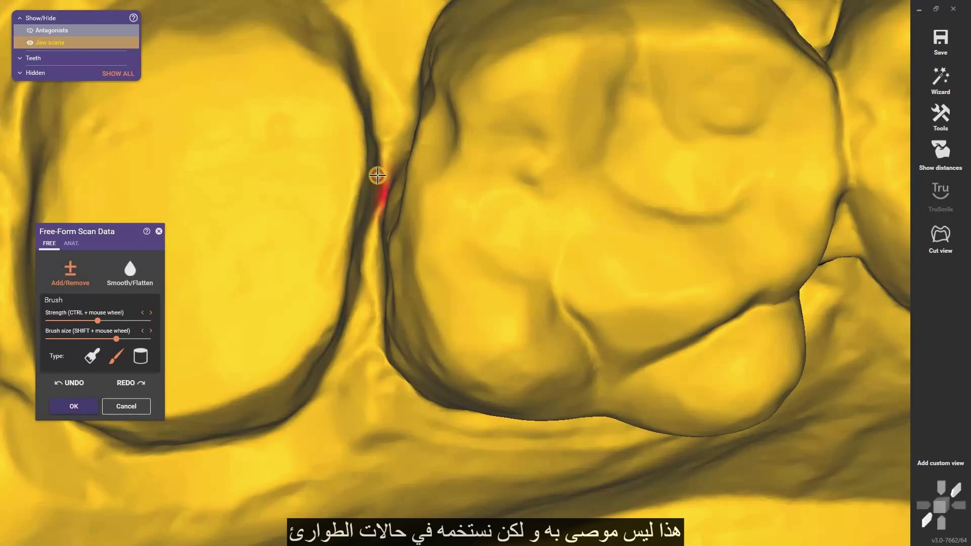
{"action": "scroll", "coordinate": [384, 200], "scroll_direction": "down", "scroll_amount": 3}
{"action": "scroll", "coordinate": [386, 200], "scroll_direction": "up", "scroll_amount": 4}
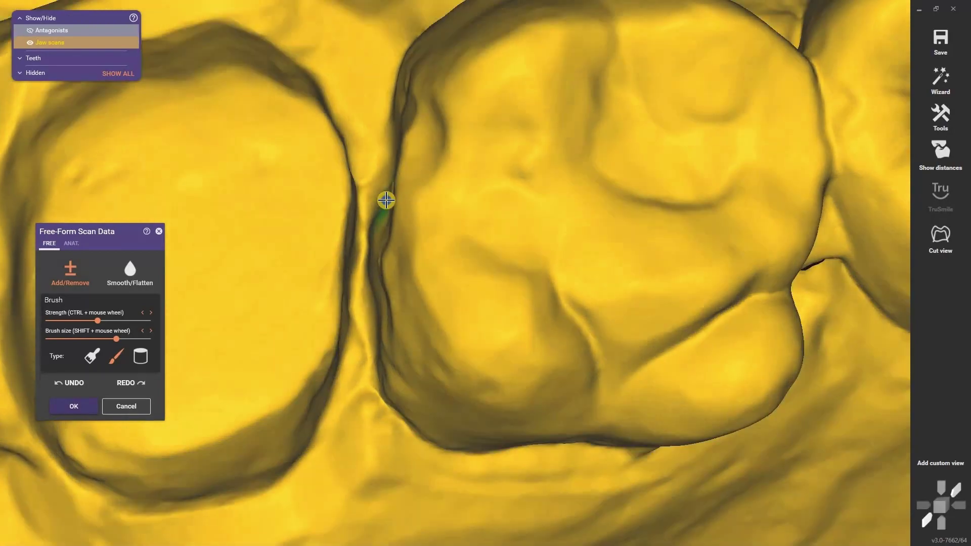
{"action": "scroll", "coordinate": [386, 200], "scroll_direction": "down", "scroll_amount": 5}
{"action": "right_click_drag", "start_coordinate": [372, 217], "coordinate": [374, 223]}
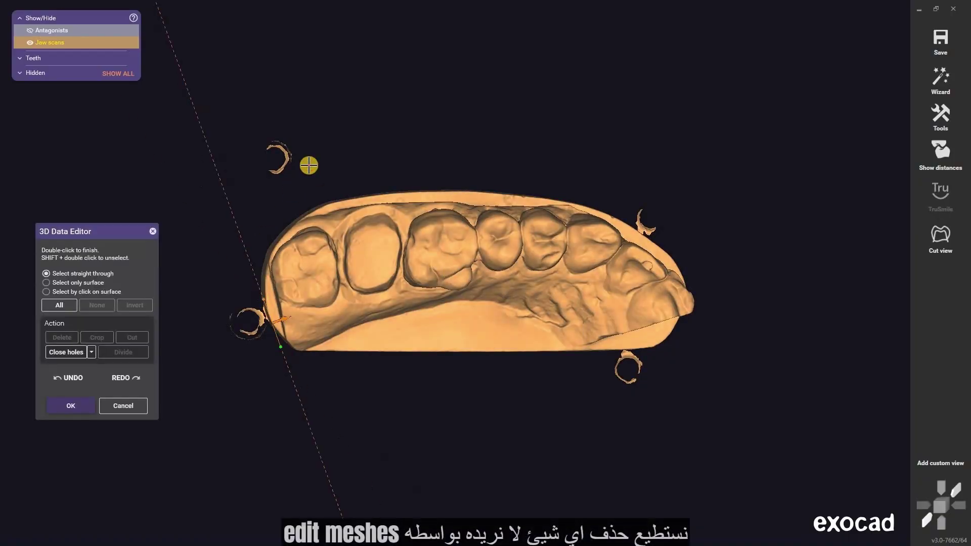
Cut away the loose scan fragments and finish editing the meshes
{"action": "left_click", "coordinate": [284, 393]}
{"action": "left_click", "coordinate": [603, 356]}
{"action": "left_click", "coordinate": [645, 353]}
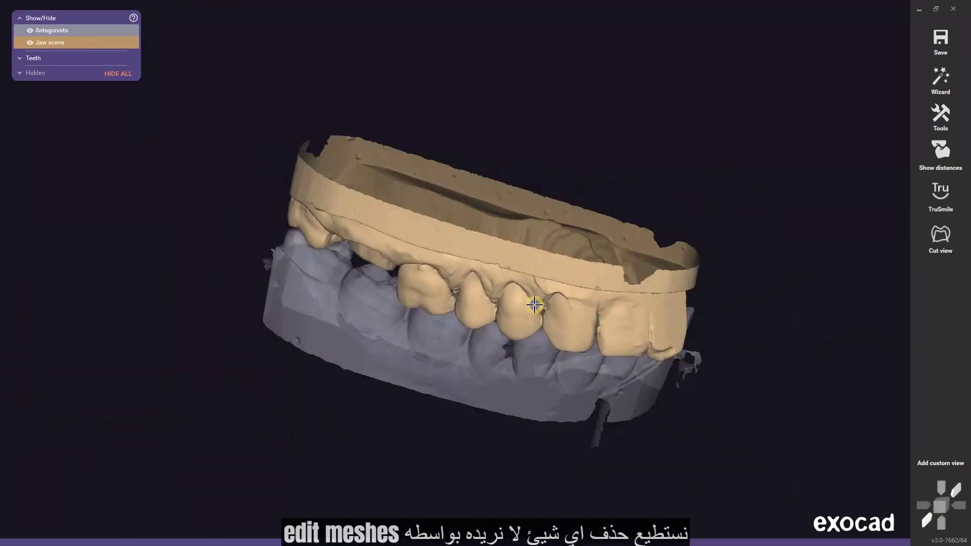
{"action": "left_click", "coordinate": [71, 405]}
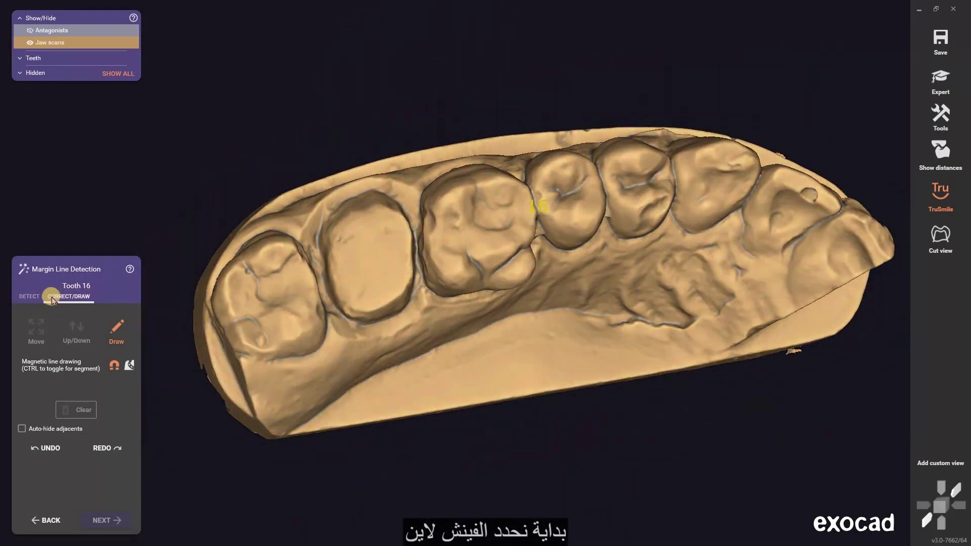
Turn off magnetic snapping and start the tooth 16 margin line along the gum groove
{"action": "left_click", "coordinate": [118, 367]}
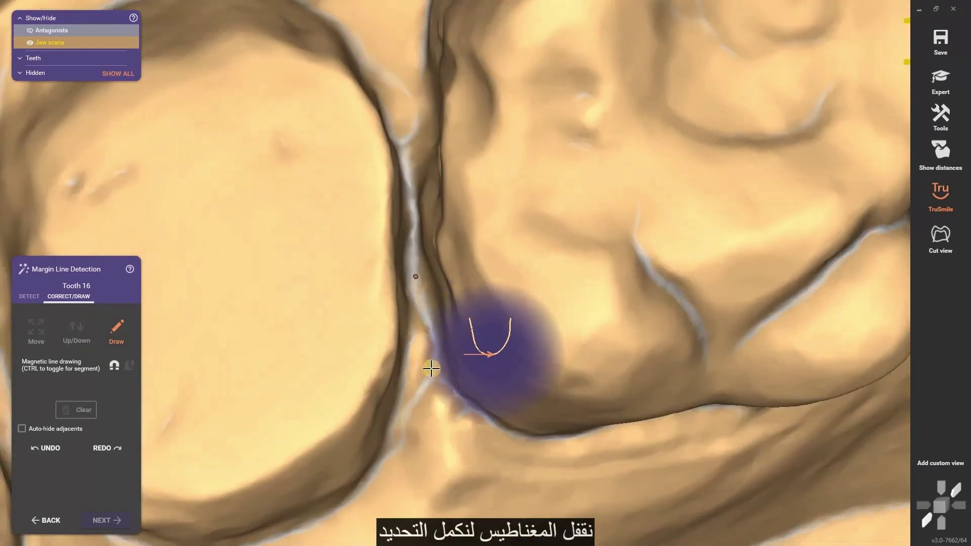
{"action": "left_click", "coordinate": [431, 369]}
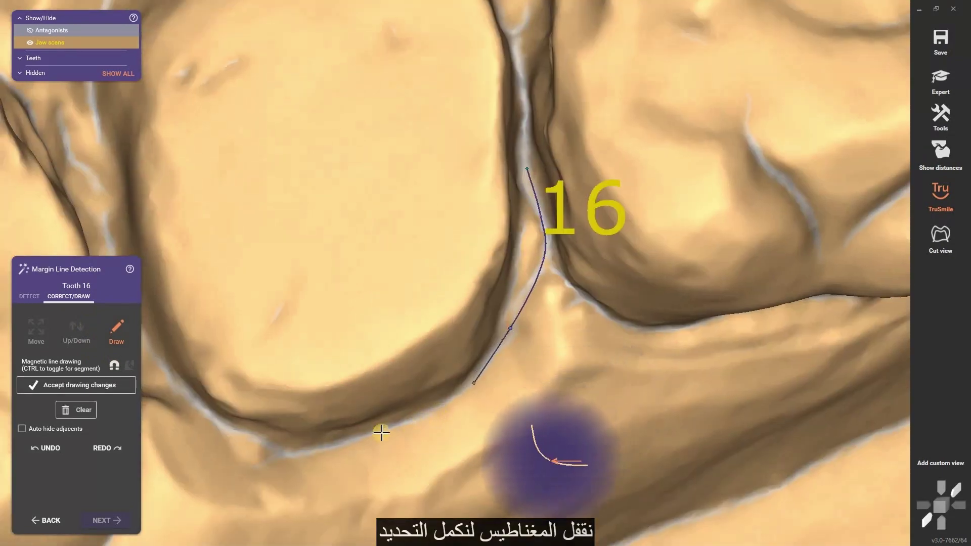
{"action": "left_click", "coordinate": [381, 433]}
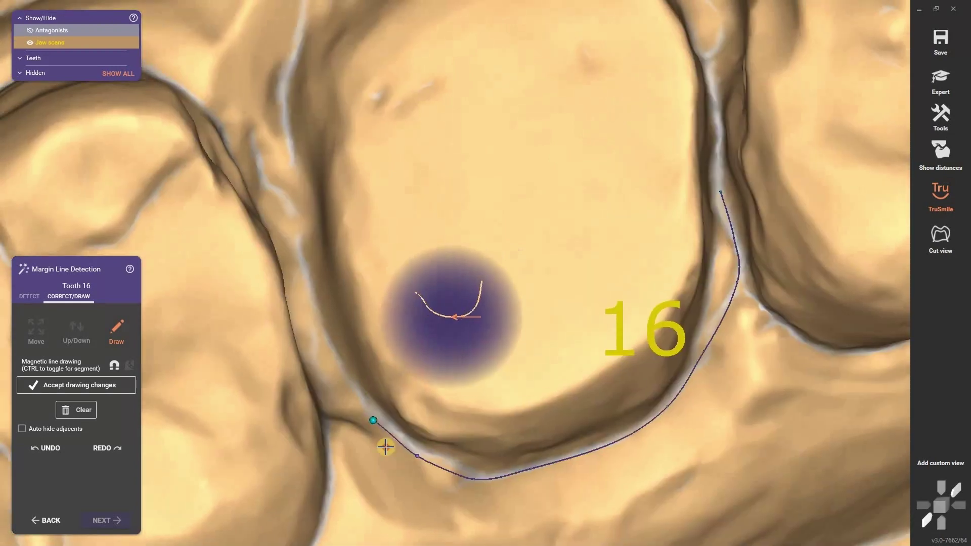
{"action": "left_click", "coordinate": [347, 336]}
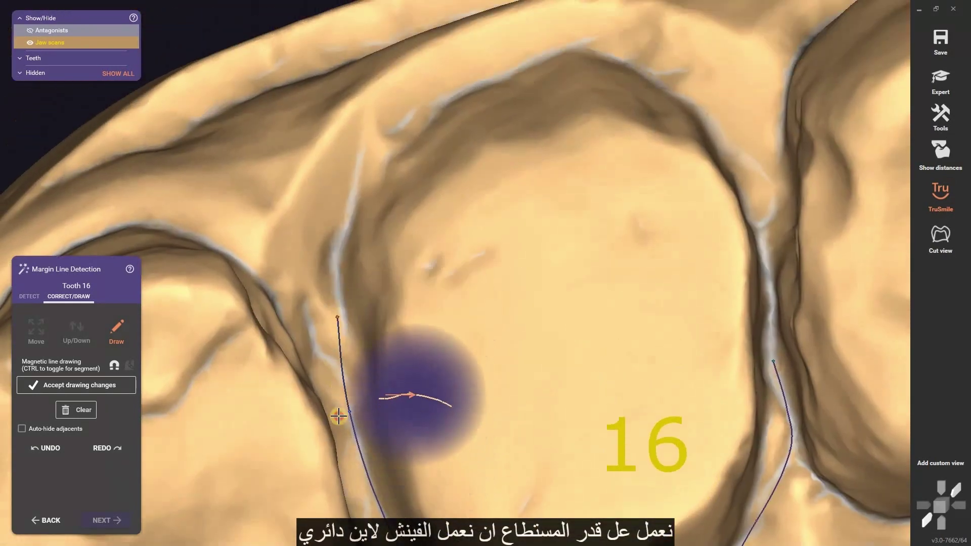
{"action": "left_click", "coordinate": [343, 342]}
{"action": "left_click", "coordinate": [336, 341]}
Carry the margin line around tooth 16, close it, and advance to the crown bottoms step
{"action": "left_click", "coordinate": [418, 289]}
{"action": "left_click", "coordinate": [511, 262]}
{"action": "left_click", "coordinate": [544, 223]}
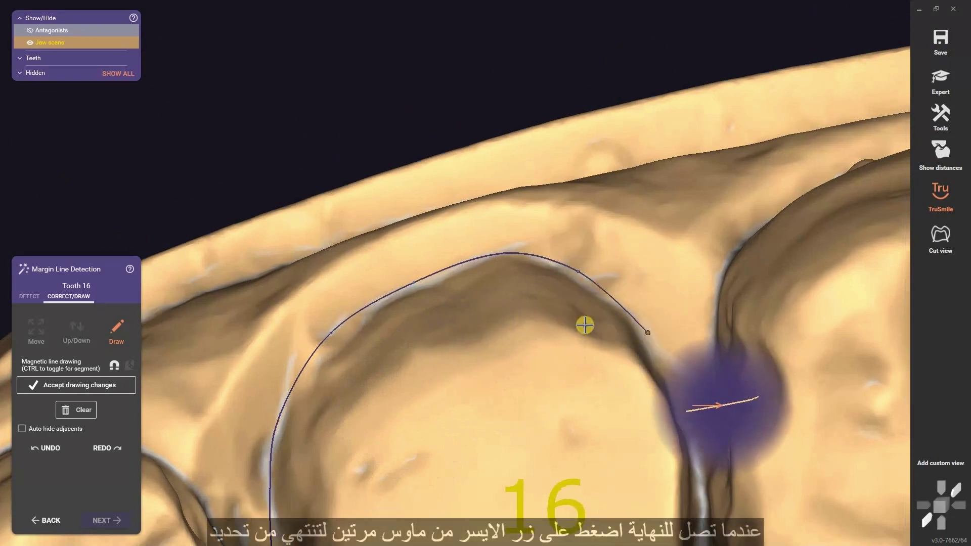
{"action": "left_click", "coordinate": [635, 297]}
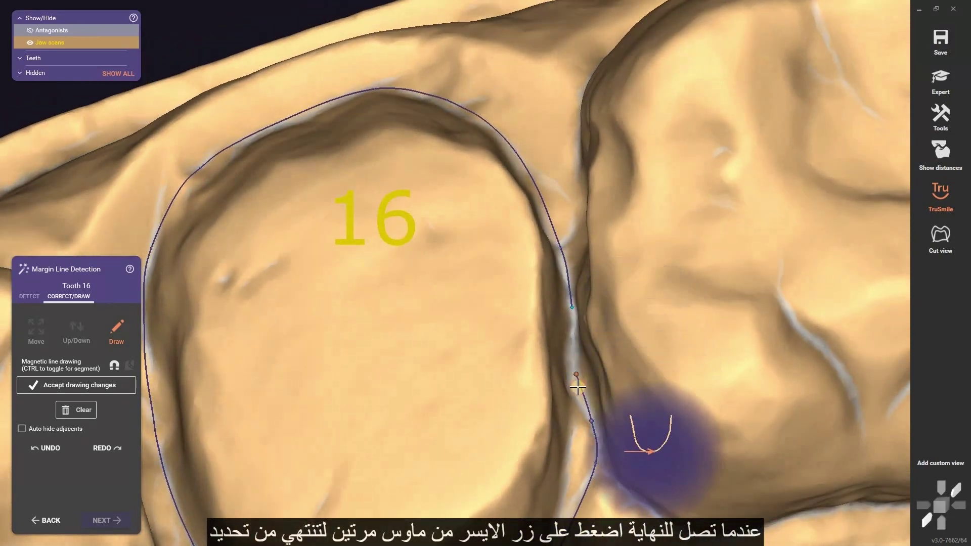
{"action": "double_click", "coordinate": [588, 413]}
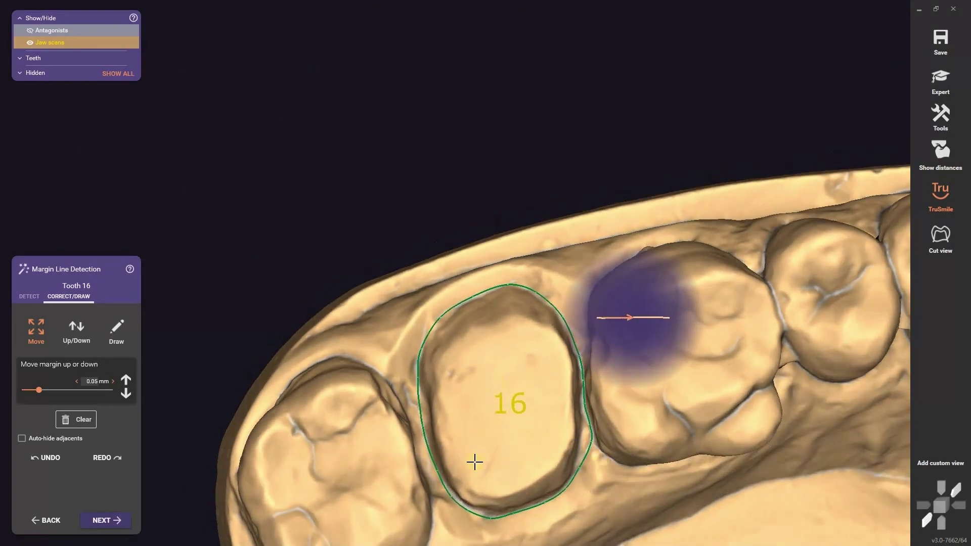
{"action": "left_click", "coordinate": [108, 521]}
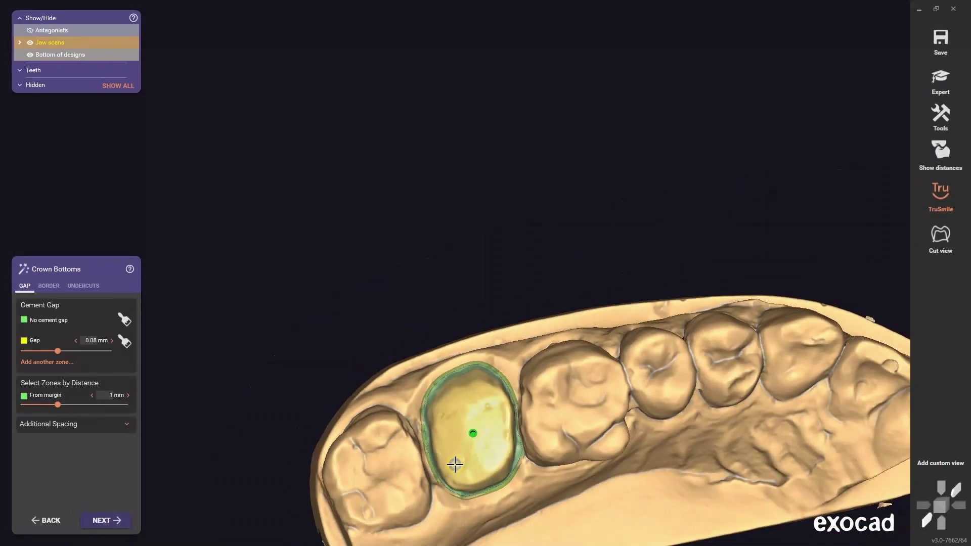
{"action": "mouse_move", "coordinate": [456, 460]}
{"action": "right_mouse_down"}
{"action": "mouse_move", "coordinate": [324, 320]}
{"action": "mouse_move", "coordinate": [282, 293]}
{"action": "mouse_move", "coordinate": [269, 195]}
{"action": "mouse_move", "coordinate": [187, 252]}
{"action": "mouse_move", "coordinate": [113, 330]}
{"action": "right_mouse_up"}
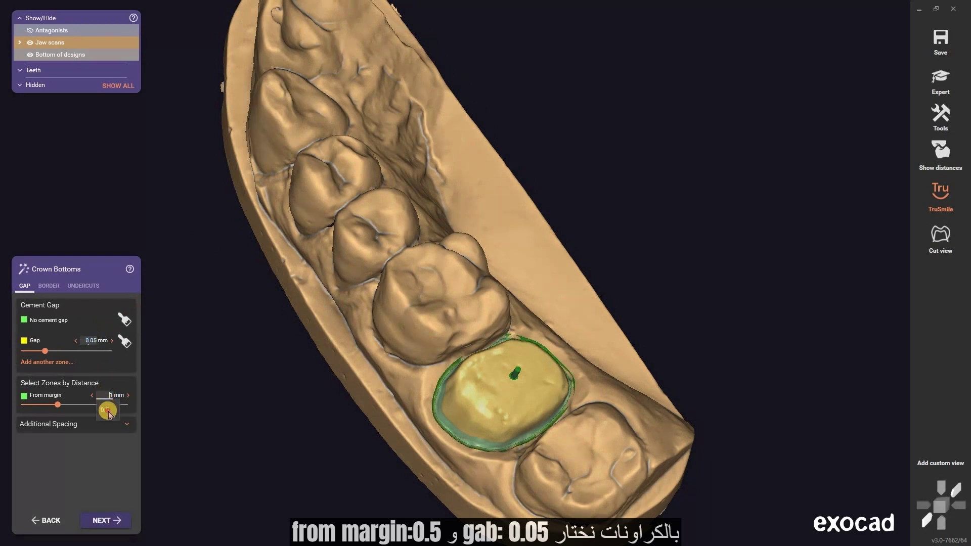
Zero all crown border parameters for tooth 16 with a 0.05 mm cement gap
{"action": "left_click", "coordinate": [49, 286]}
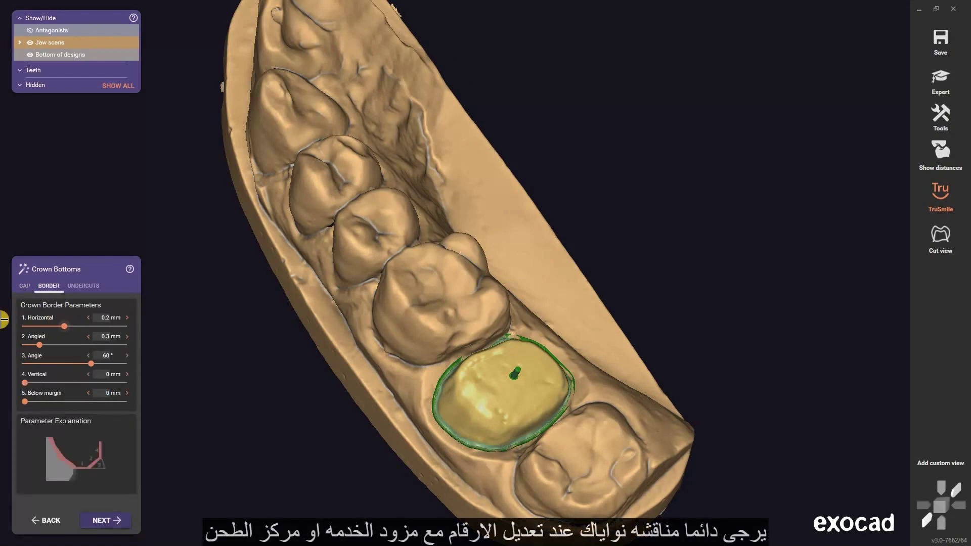
{"action": "right_click_drag", "start_coordinate": [256, 371], "coordinate": [589, 294]}
{"action": "scroll", "coordinate": [589, 293], "scroll_direction": "up", "scroll_amount": 6}
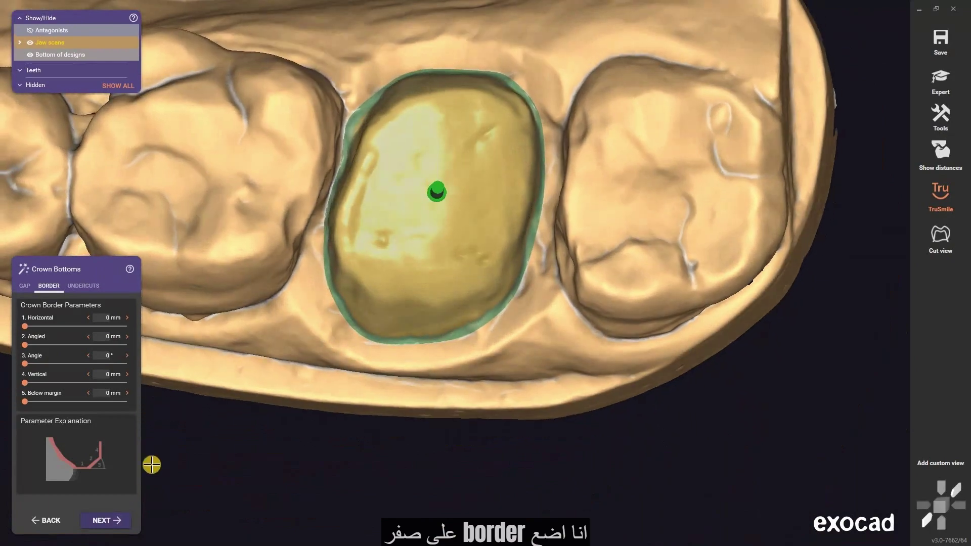
{"action": "left_click", "coordinate": [117, 517]}
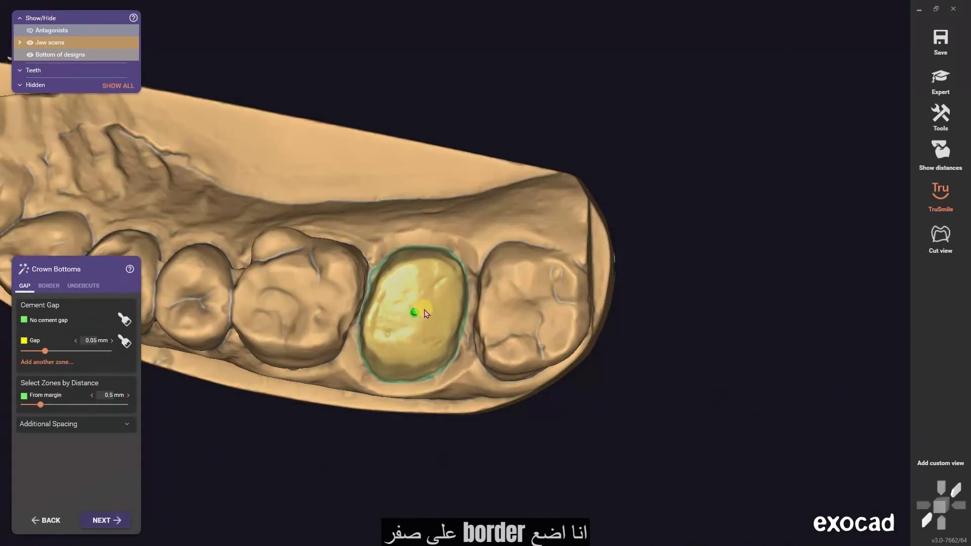
Set tooth 16's insertion direction from the current view
{"action": "right_click", "coordinate": [424, 310]}
{"action": "left_click", "coordinate": [419, 342]}
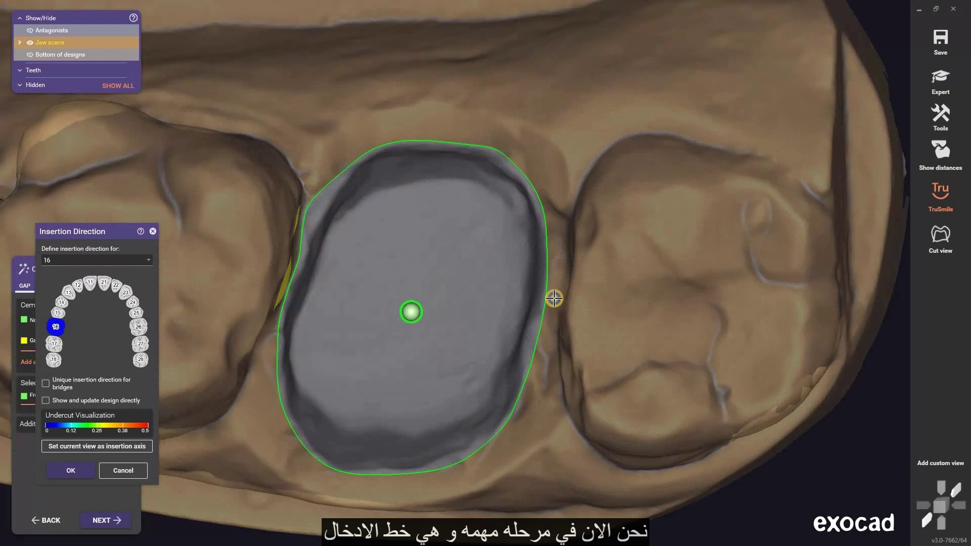
{"action": "right_click_drag", "start_coordinate": [554, 299], "coordinate": [553, 297]}
{"action": "left_click", "coordinate": [88, 448]}
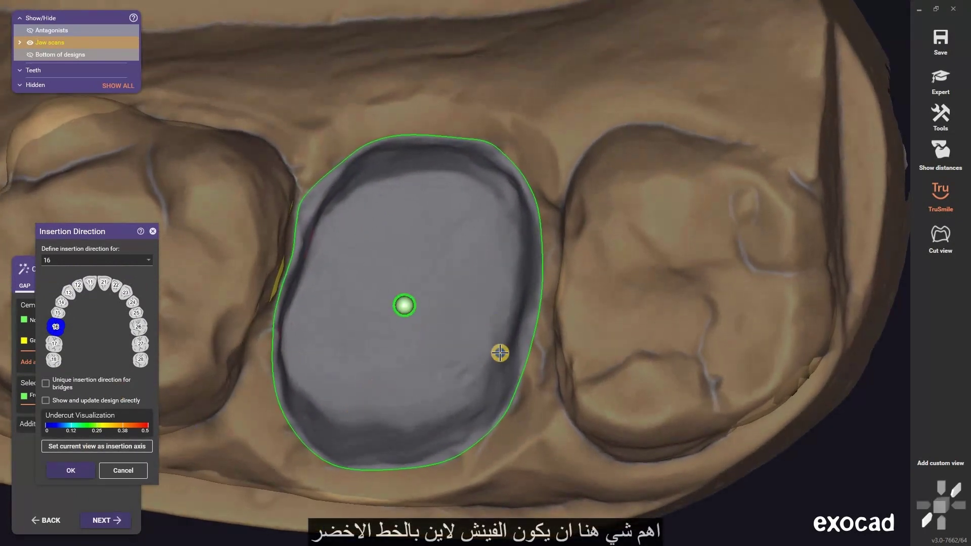
Dismiss the tooth 16 preparation options and advance to the minimum thickness step
{"action": "right_click", "coordinate": [604, 99]}
{"action": "left_click", "coordinate": [497, 176]}
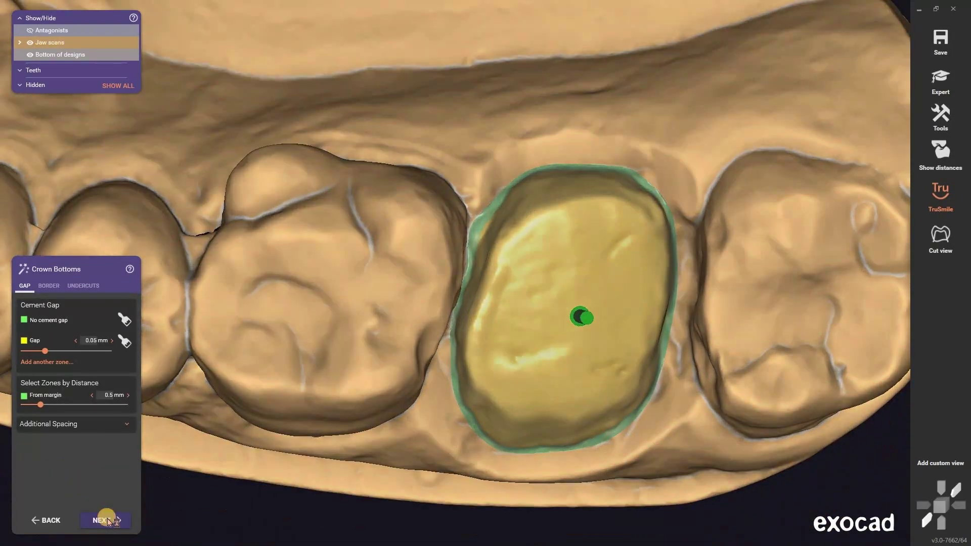
{"action": "left_click", "coordinate": [105, 520]}
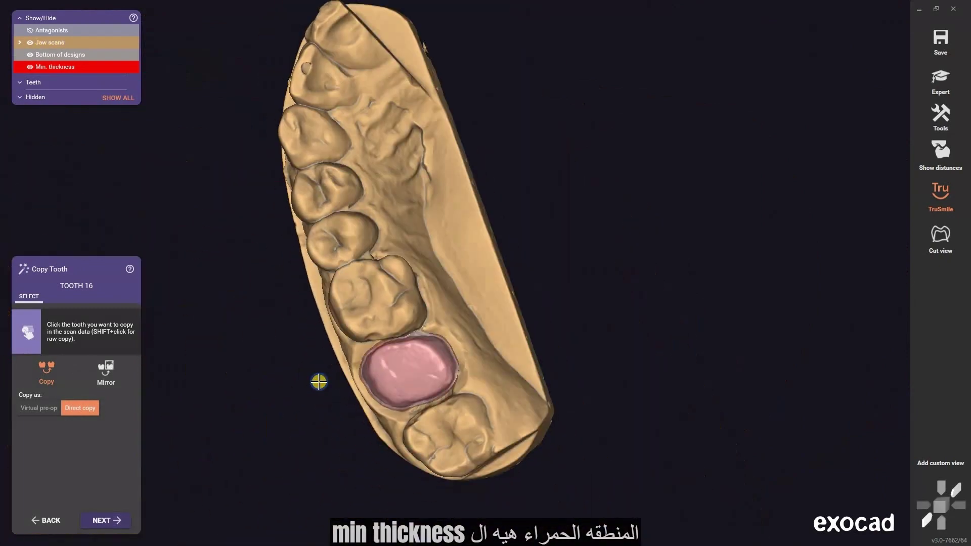
Choose the generic-smooth tooth library for tooth 16 and move to detailed tooth placement
{"action": "left_click", "coordinate": [120, 517]}
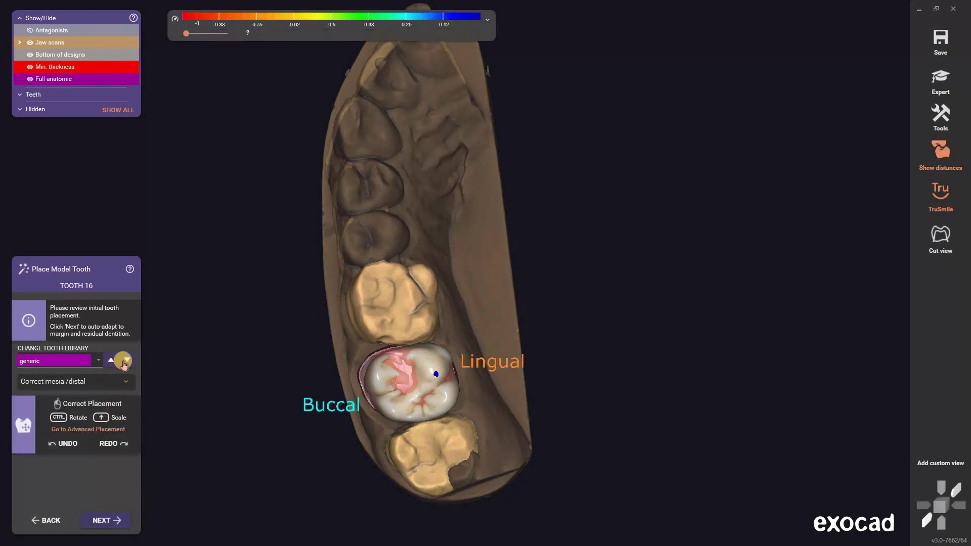
{"action": "left_click", "coordinate": [98, 360]}
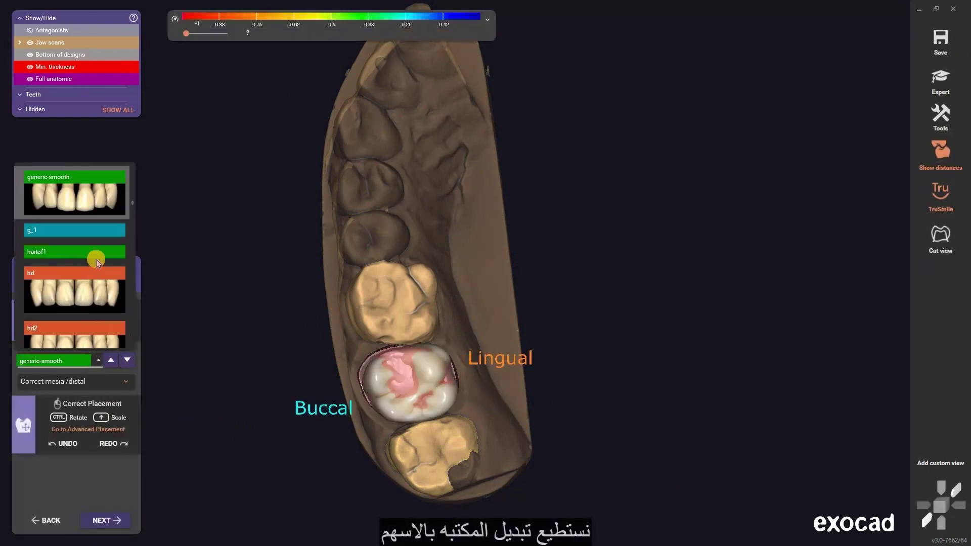
{"action": "scroll", "coordinate": [98, 260], "scroll_direction": "up", "scroll_amount": 5}
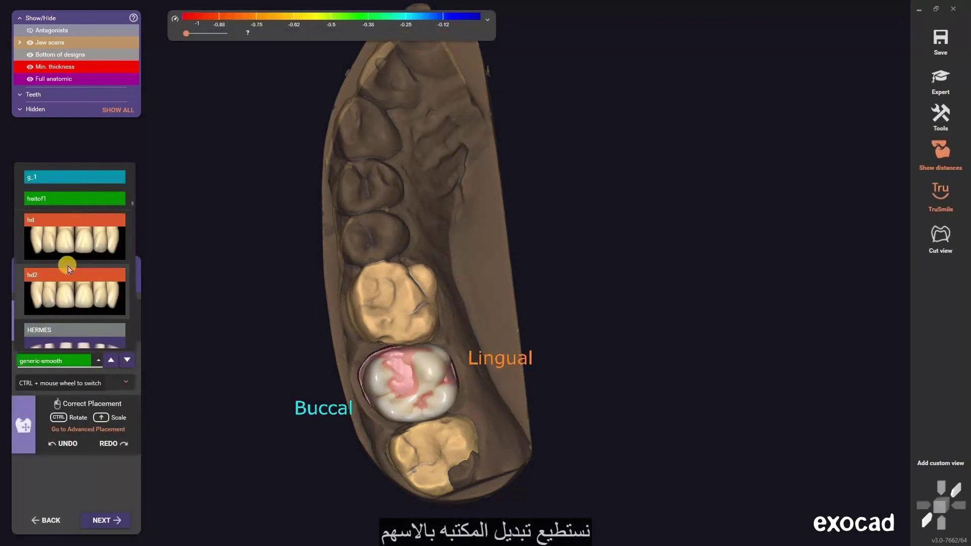
{"action": "left_click", "coordinate": [84, 429]}
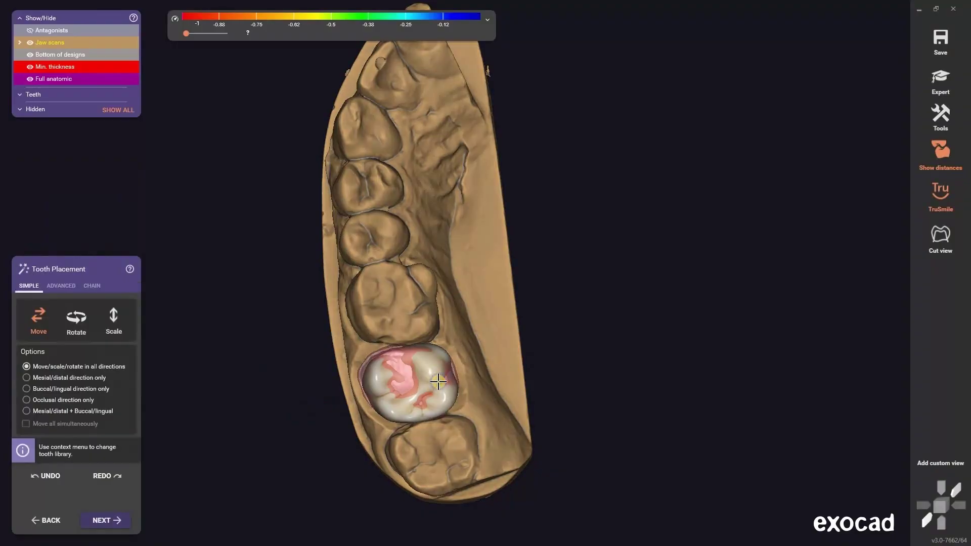
{"action": "right_click_drag", "start_coordinate": [433, 380], "coordinate": [399, 340]}
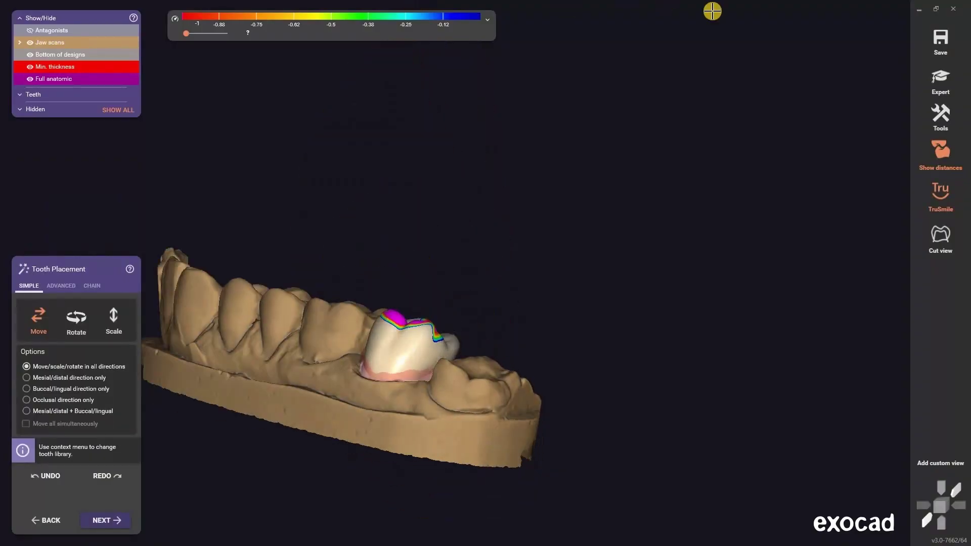
Check the tooth 16 crown from behind and above, keep it seated, and show advanced placement options
{"action": "right_click_drag", "start_coordinate": [611, 336], "coordinate": [439, 317]}
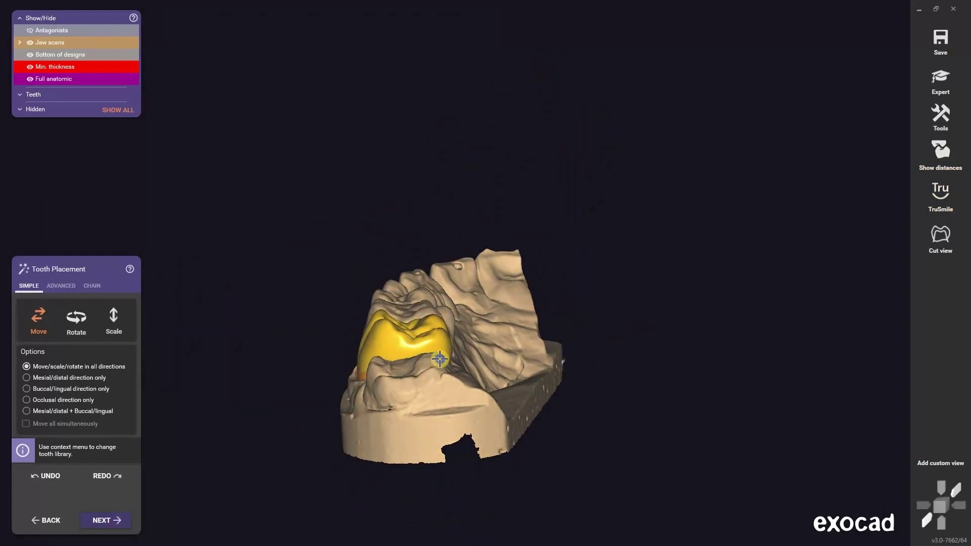
{"action": "right_click_drag", "start_coordinate": [439, 359], "coordinate": [470, 262]}
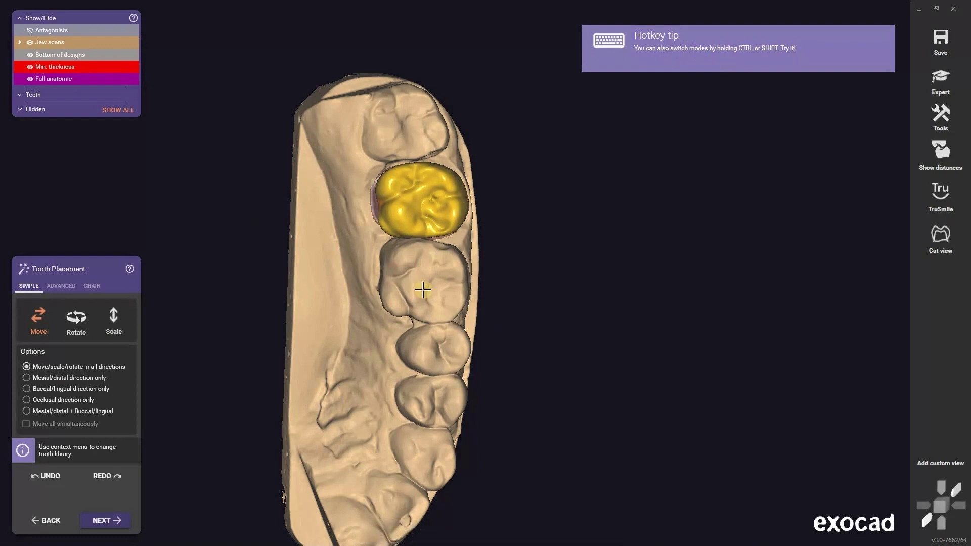
{"action": "left_click", "coordinate": [51, 477]}
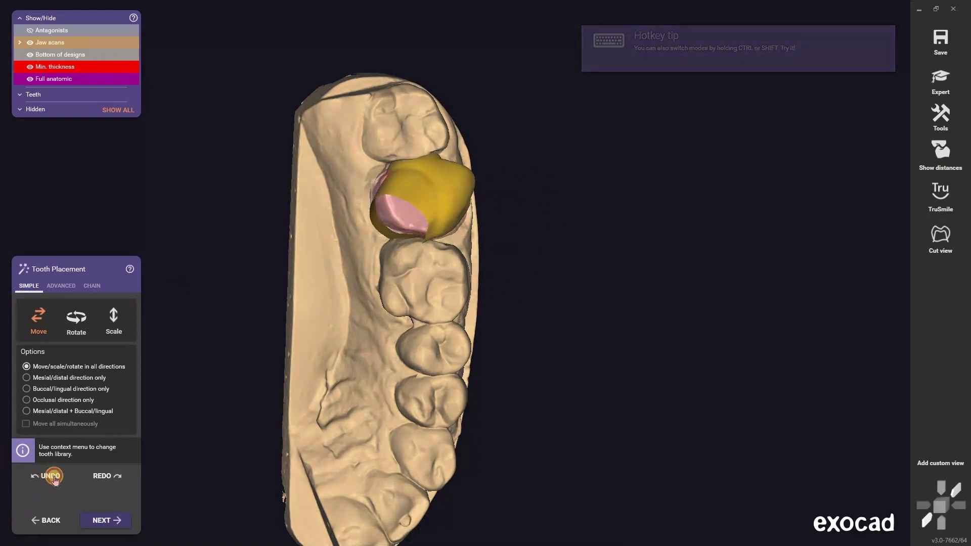
{"action": "left_click_drag", "start_coordinate": [424, 202], "coordinate": [420, 226], "text": "shift"}
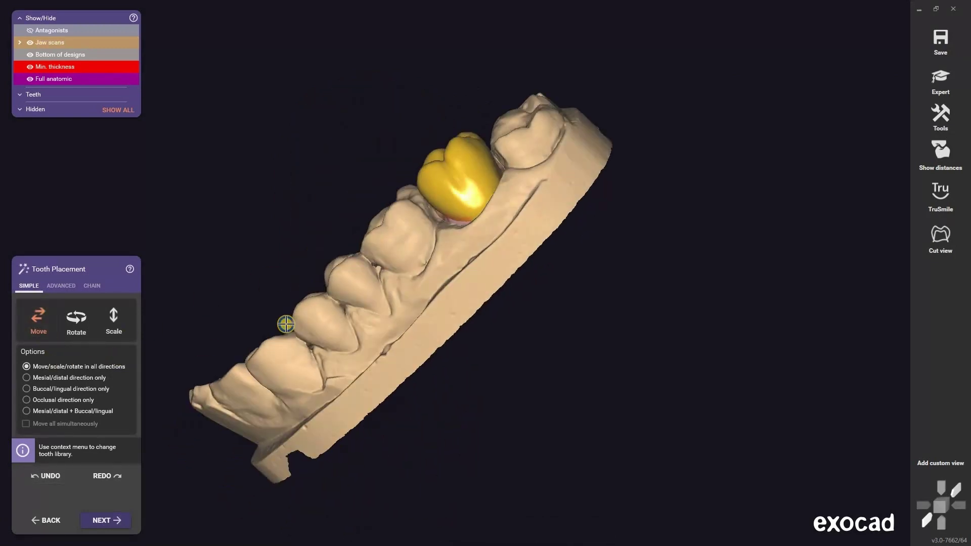
{"action": "left_click", "coordinate": [61, 285]}
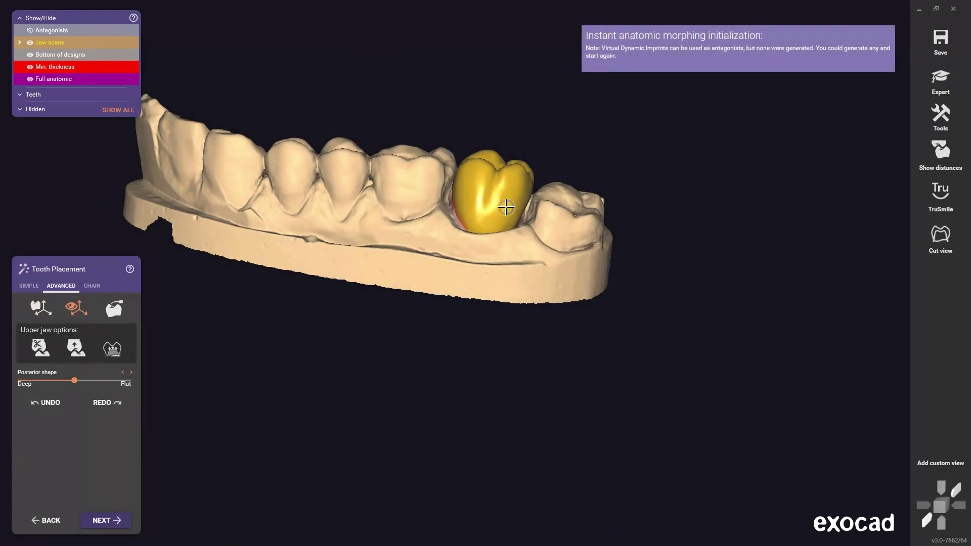